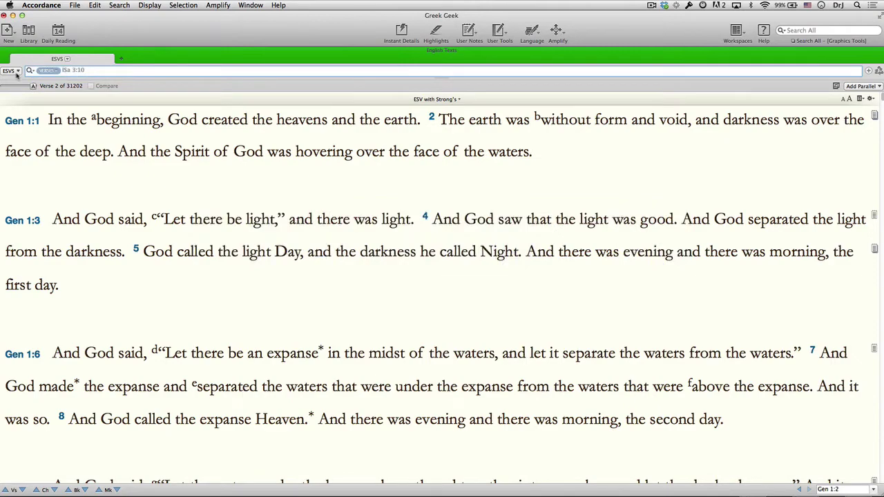
# Switch the main text to NKJV with Strong's and add NIV and Expositor's Bible Commentary in parallel
pyautogui.click(15, 71)
pyautogui.click(21, 98)
pyautogui.click(876, 87)
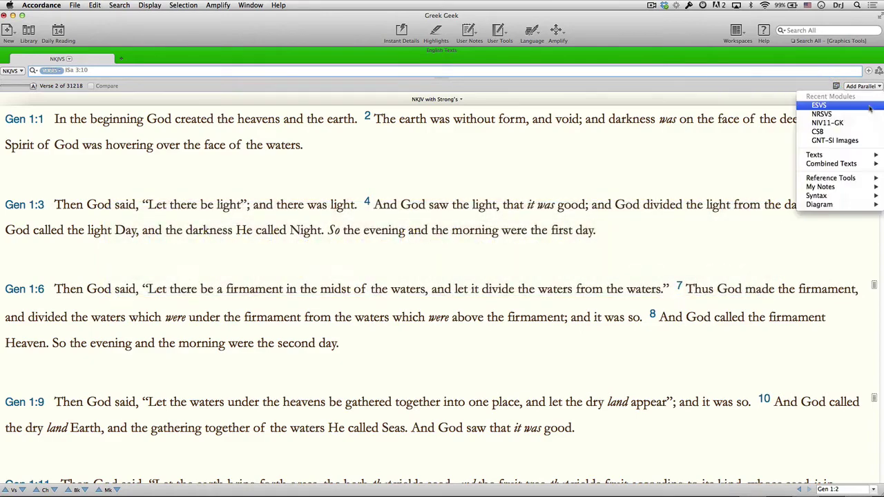
pyautogui.click(870, 125)
pyautogui.click(876, 87)
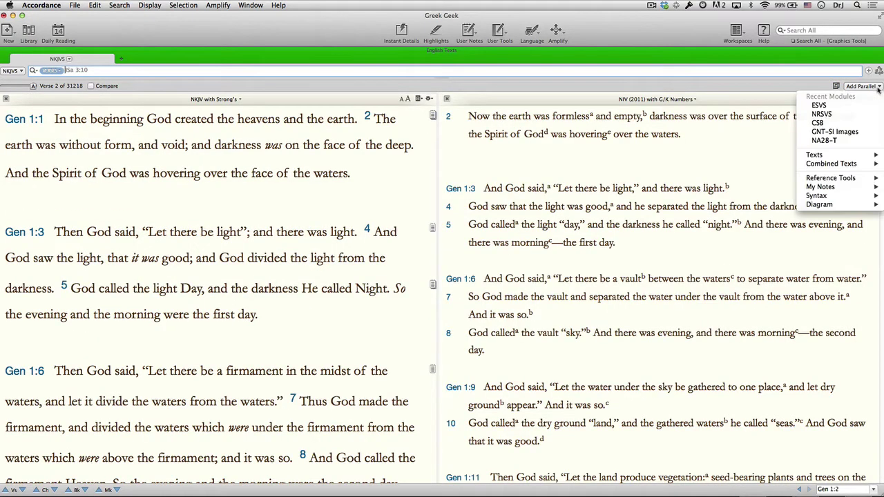
pyautogui.moveTo(870, 178)
pyautogui.click(750, 191)
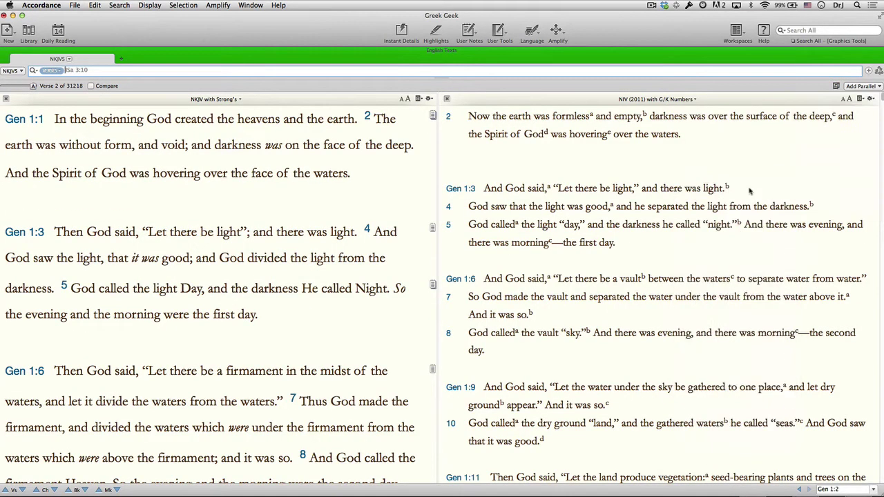
# Add AMP Notes, Cross References and MacArthur NT Commentary as further parallel panes
pyautogui.click(876, 87)
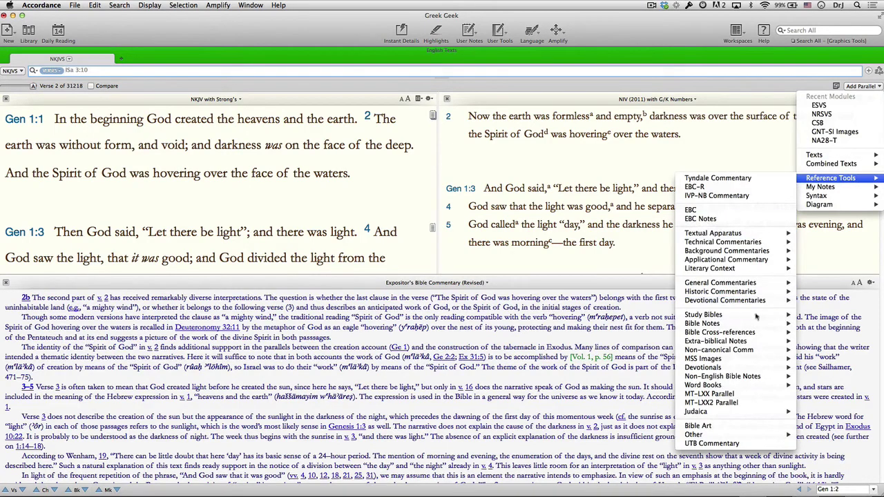
pyautogui.click(639, 274)
pyautogui.click(876, 87)
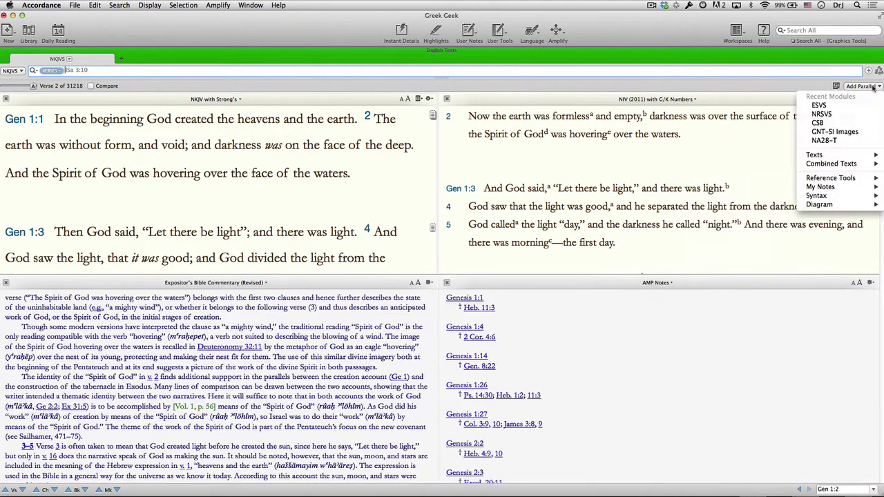
pyautogui.moveTo(849, 178)
pyautogui.moveTo(733, 332)
pyautogui.click(649, 341)
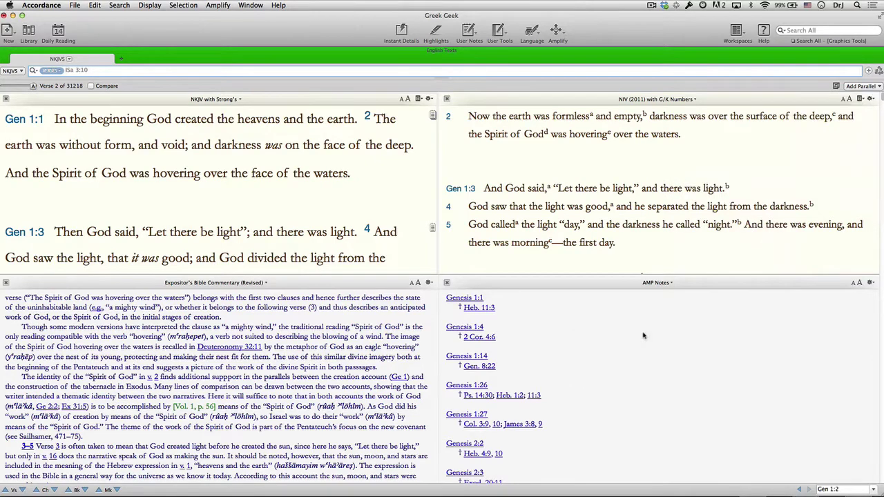
pyautogui.click(876, 85)
pyautogui.moveTo(857, 178)
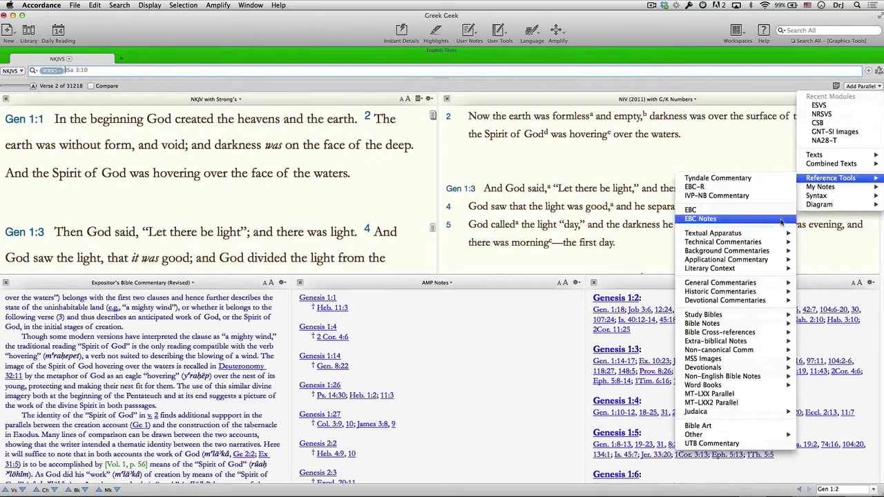
pyautogui.moveTo(732, 283)
pyautogui.click(634, 309)
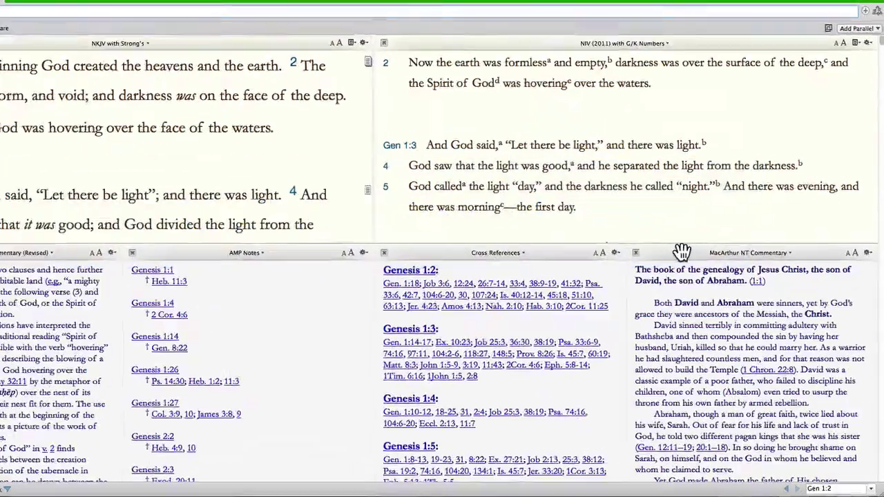
# Swap MacArthur commentary with Cross References, and Expositor's commentary with AMP Notes
pyautogui.moveTo(704, 283); pyautogui.dragTo(601, 316)
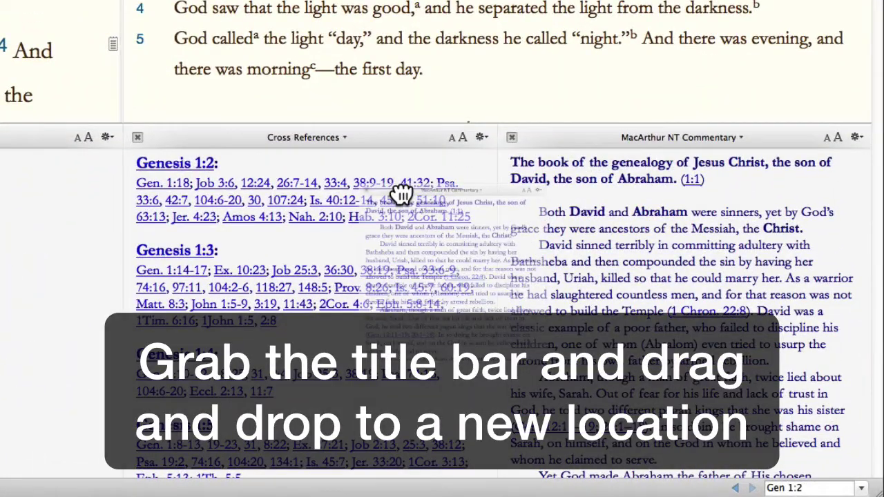
pyautogui.moveTo(400, 195); pyautogui.dragTo(174, 236)
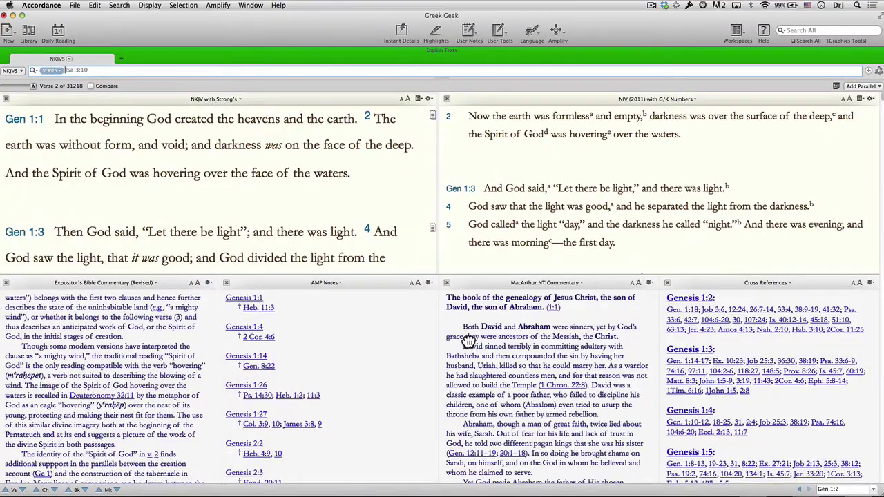
pyautogui.moveTo(31, 283); pyautogui.dragTo(387, 297)
# Move Cross References into the top-left slot and bring AMP Notes up into the top row
pyautogui.click(864, 281)
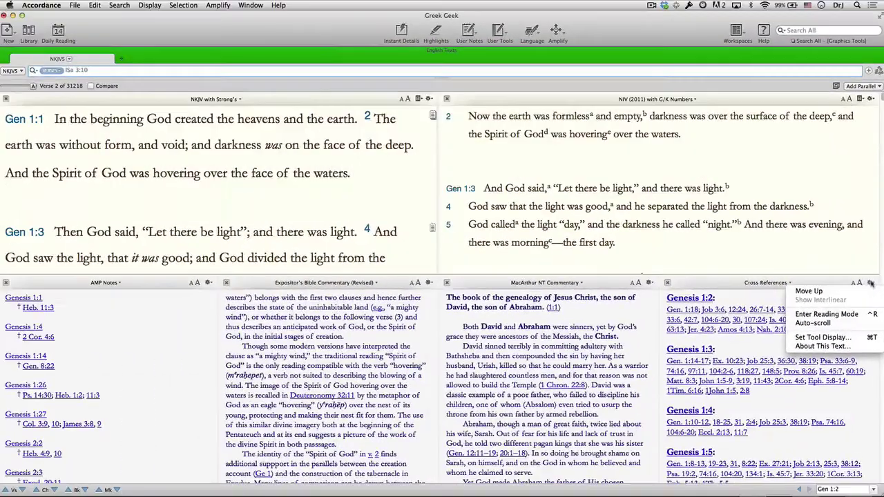
pyautogui.click(855, 299)
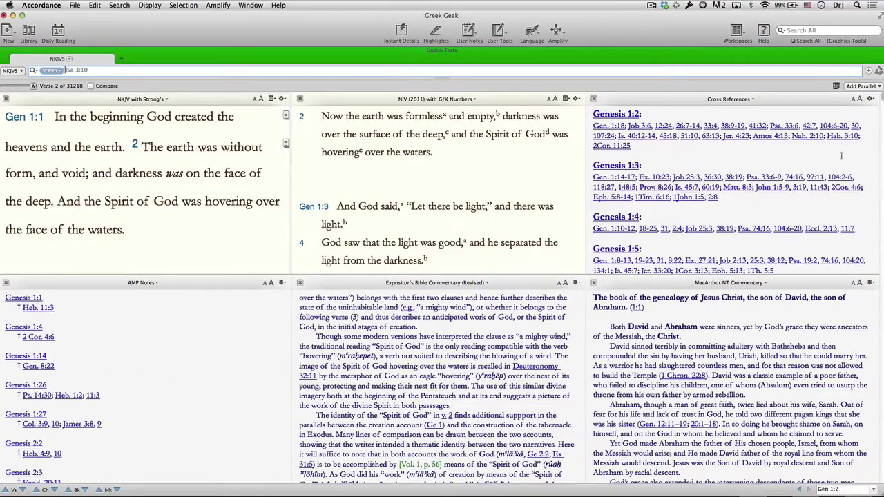
pyautogui.moveTo(824, 94); pyautogui.dragTo(31, 142)
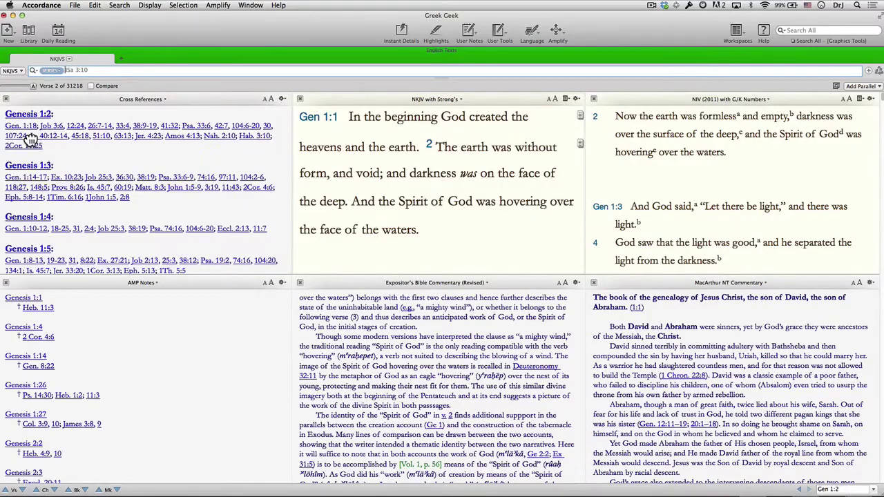
pyautogui.click(283, 283)
pyautogui.click(298, 291)
# Put AMP Notes between NKJV and NIV, narrow Cross References, and widen the NIV and NKJV panes
pyautogui.moveTo(728, 99); pyautogui.dragTo(469, 116)
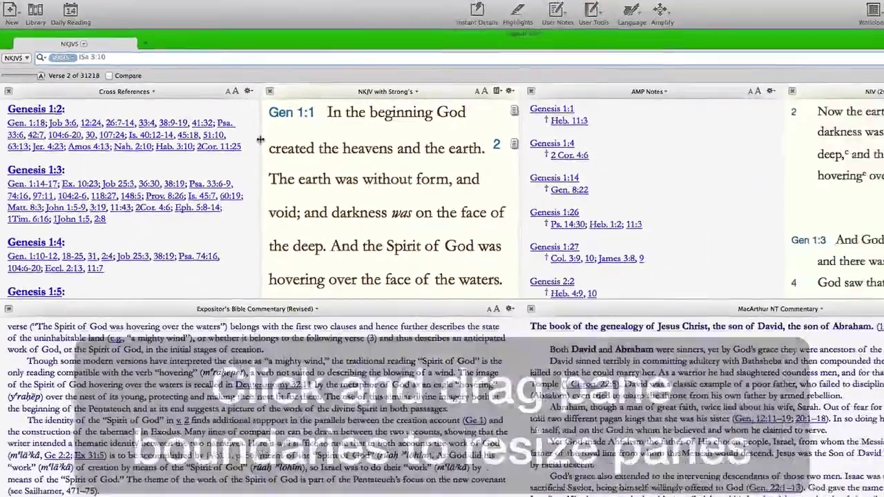
pyautogui.moveTo(330, 138); pyautogui.dragTo(240, 142)
pyautogui.moveTo(661, 155); pyautogui.dragTo(593, 156)
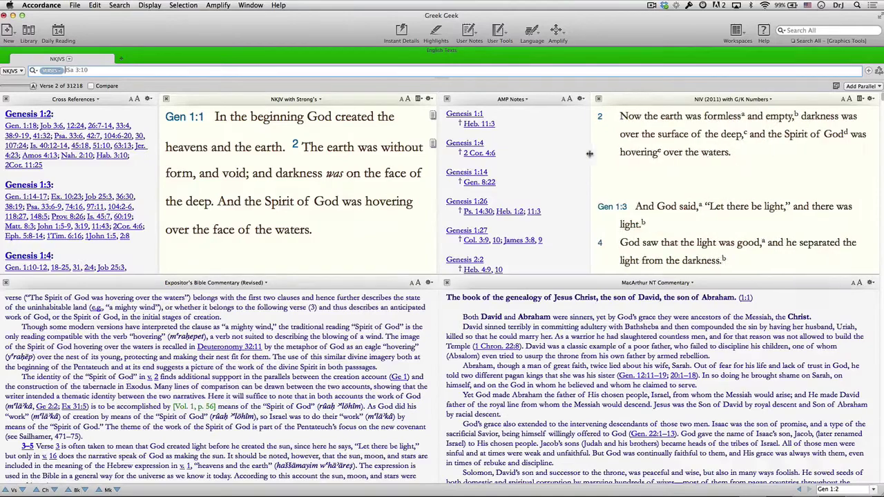
pyautogui.moveTo(437, 181); pyautogui.dragTo(487, 182)
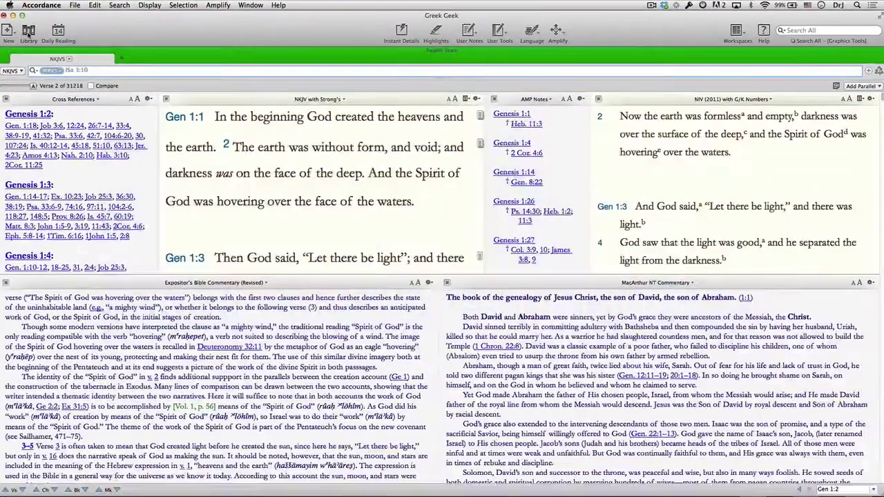
# From the Library, open MacArthur NT Commentary and the Vivid Colors atlas map, then hide the Library
pyautogui.click(52, 54)
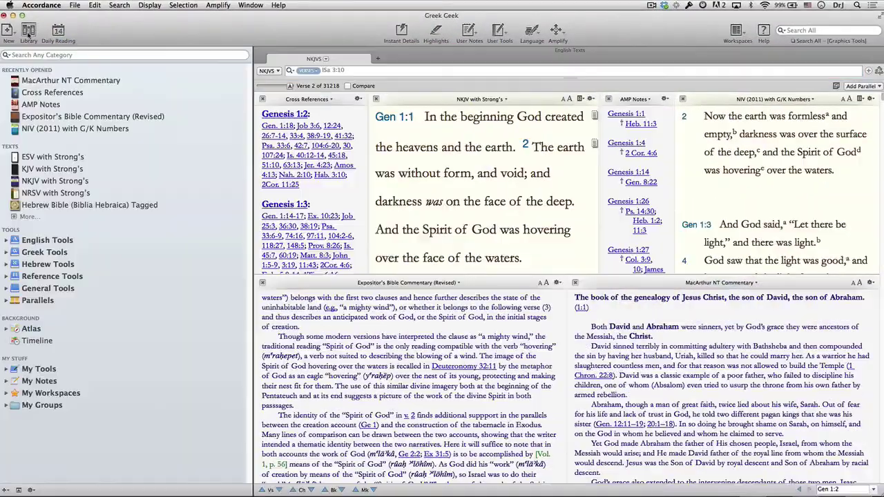
pyautogui.click(36, 82)
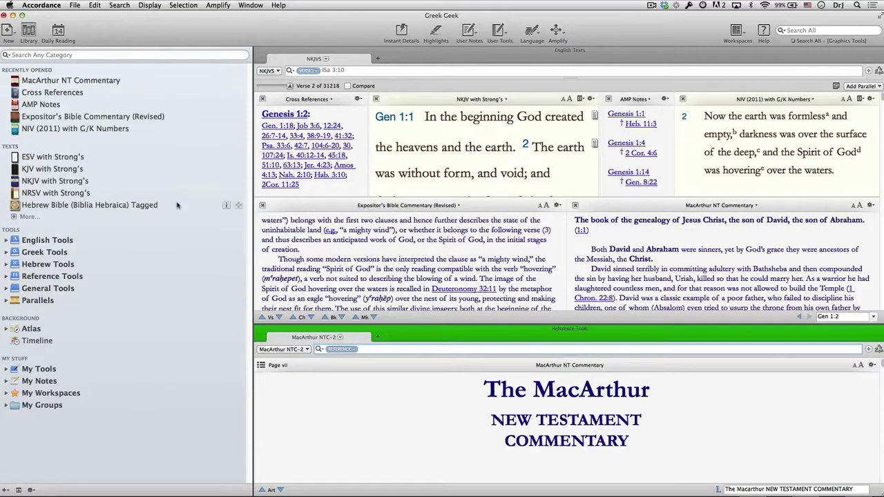
pyautogui.click(7, 328)
pyautogui.click(45, 342)
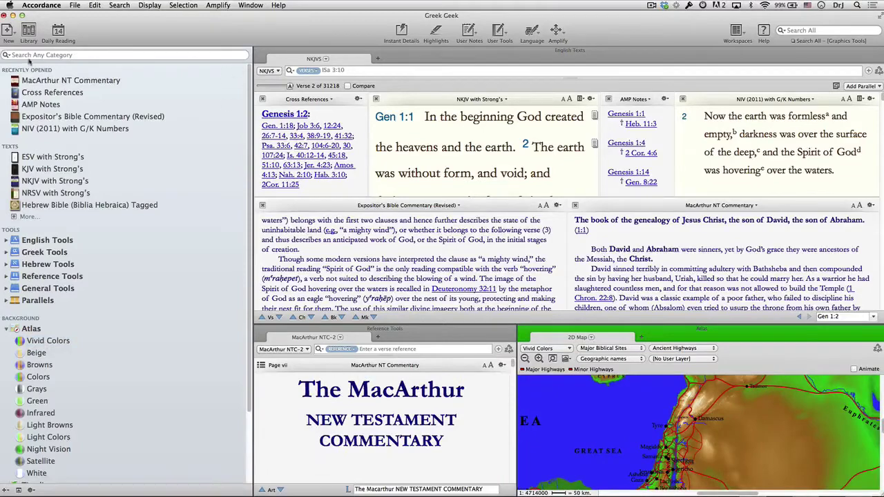
pyautogui.click(29, 31)
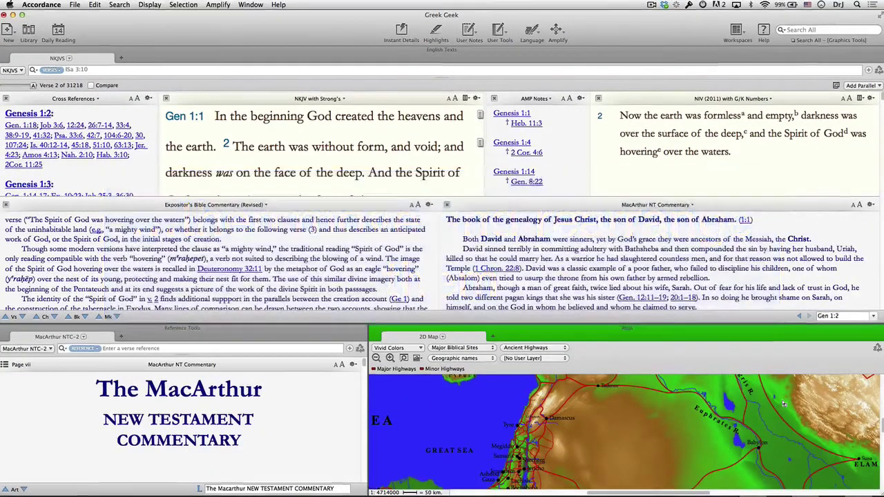
# Move the map zone to the right, zoom in, and narrow it to widen the text zones
pyautogui.moveTo(732, 98); pyautogui.dragTo(860, 304)
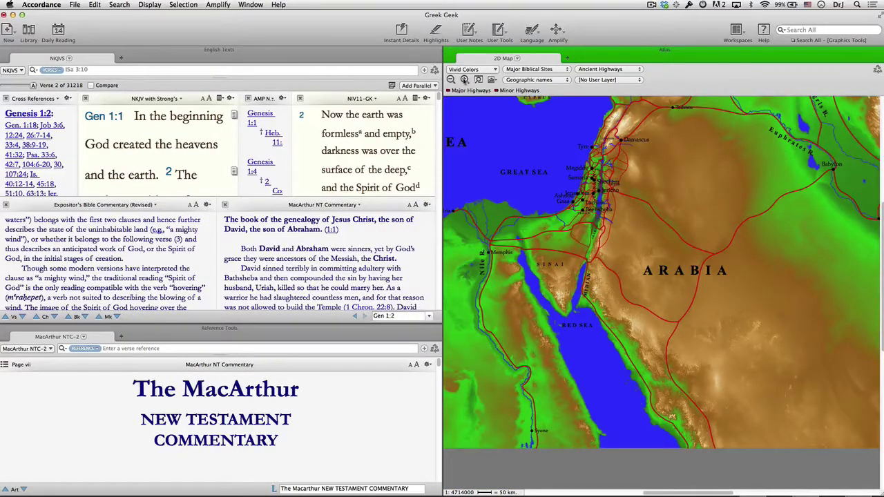
pyautogui.click(465, 81)
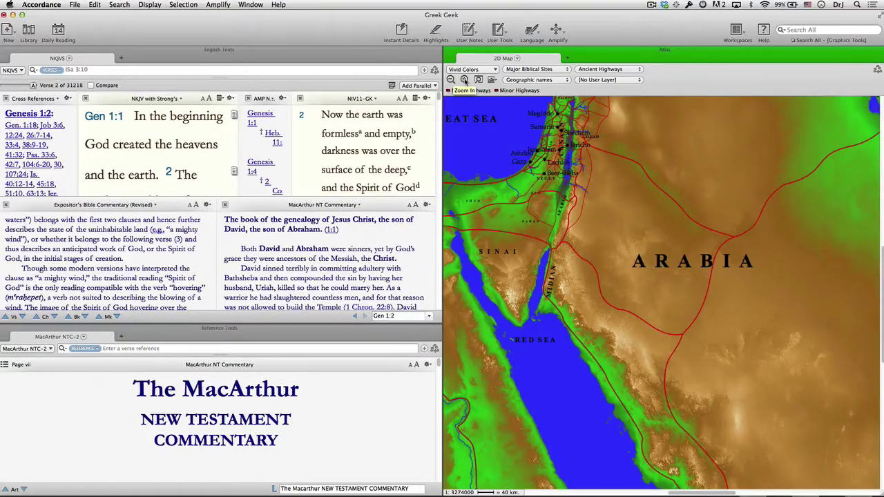
pyautogui.moveTo(442, 173); pyautogui.dragTo(620, 188)
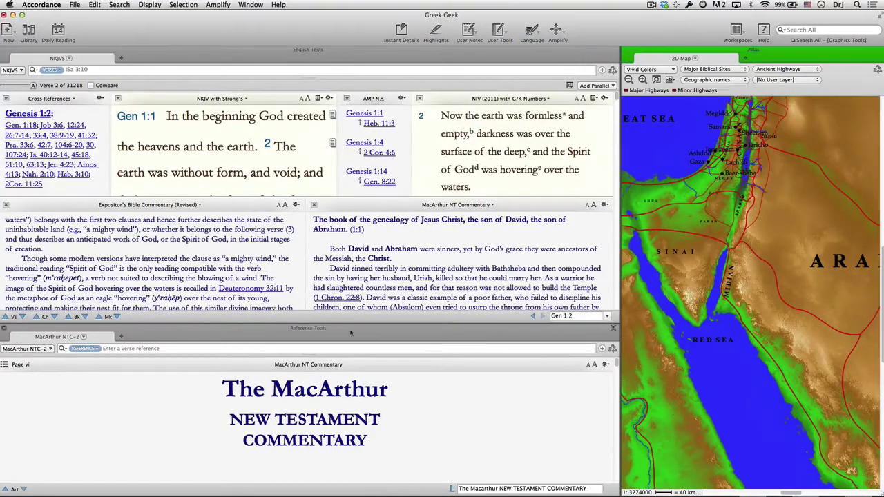
pyautogui.click(104, 340)
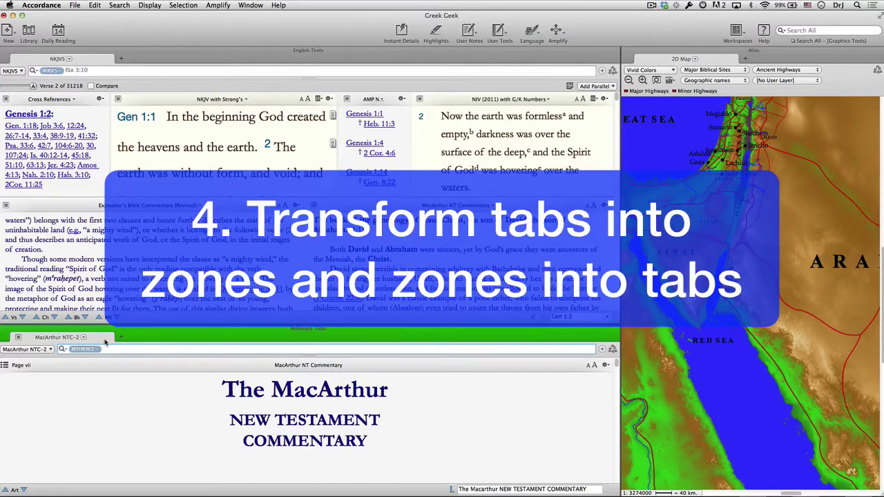
# Try moving the MacArthur NTC-2 tab to the map zone, dismiss the space alert, then dock it in English Texts
pyautogui.moveTo(58, 337); pyautogui.dragTo(623, 285)
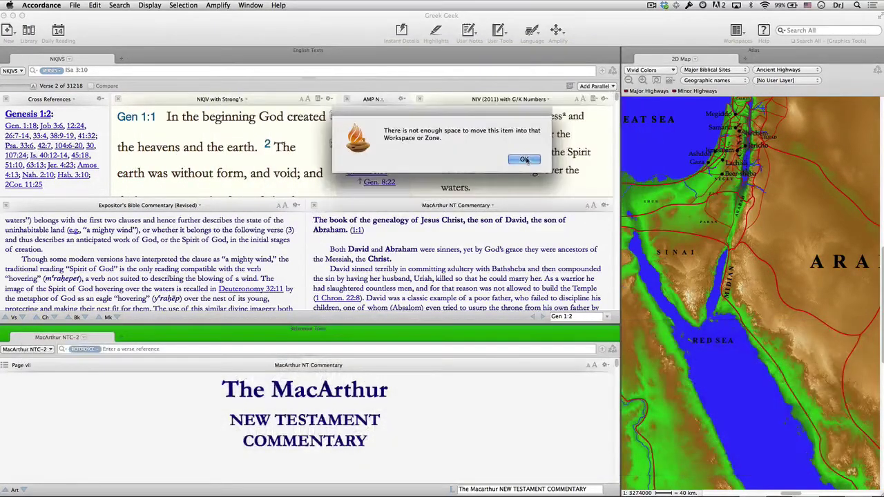
pyautogui.press('Return')
pyautogui.moveTo(59, 337); pyautogui.dragTo(123, 61)
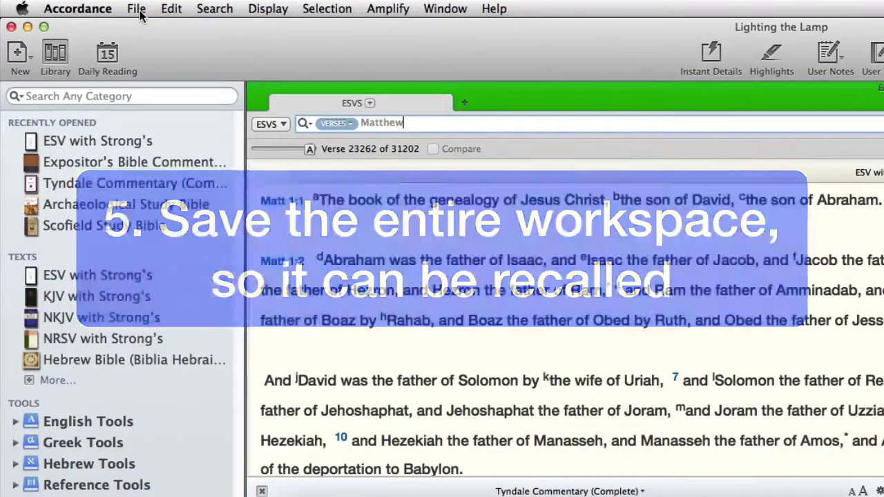
# Save the current layout as the 'Lighting the Lamp' workspace through File > Open Workspace
pyautogui.click(138, 11)
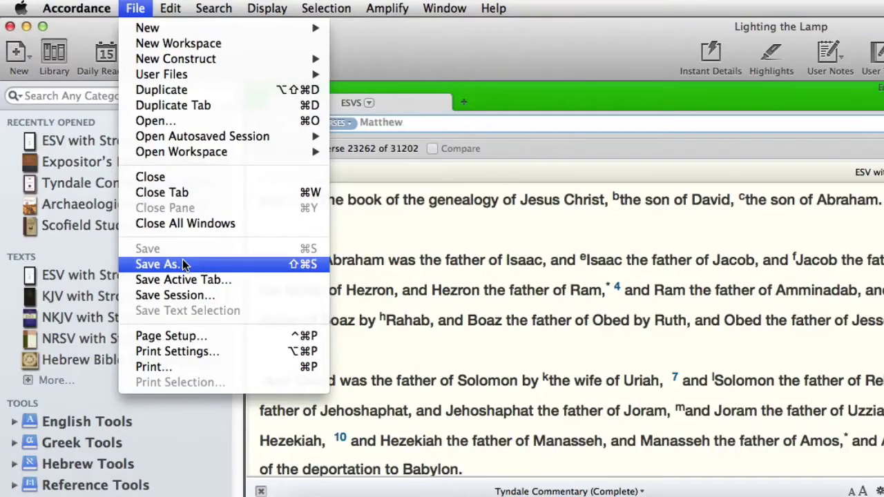
pyautogui.moveTo(187, 149)
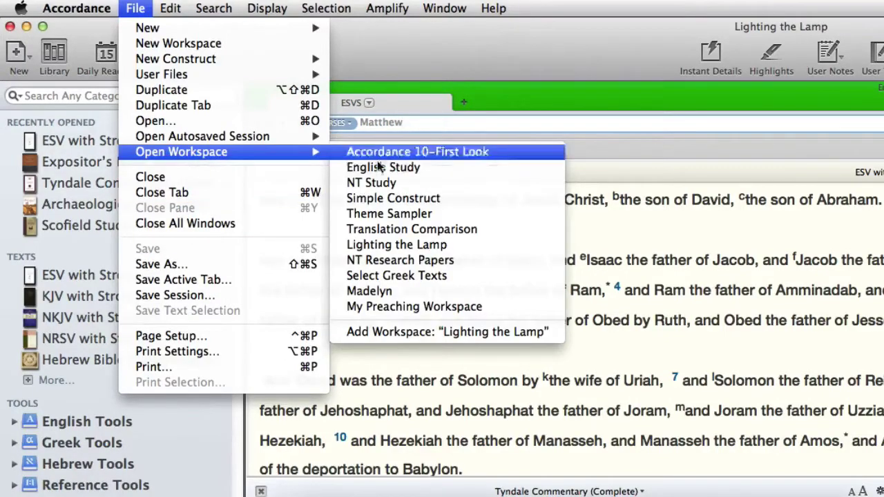